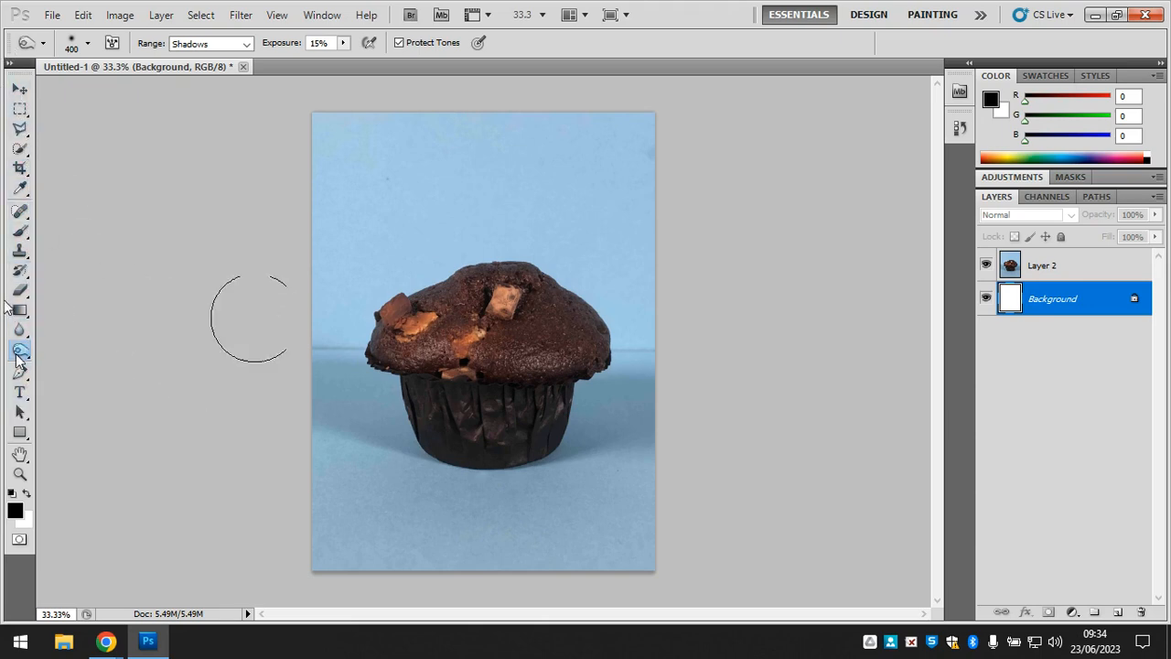
Switch to the Dodge tool and back to the Burn tool
{"action": "left_click", "coordinate": [18, 355]}
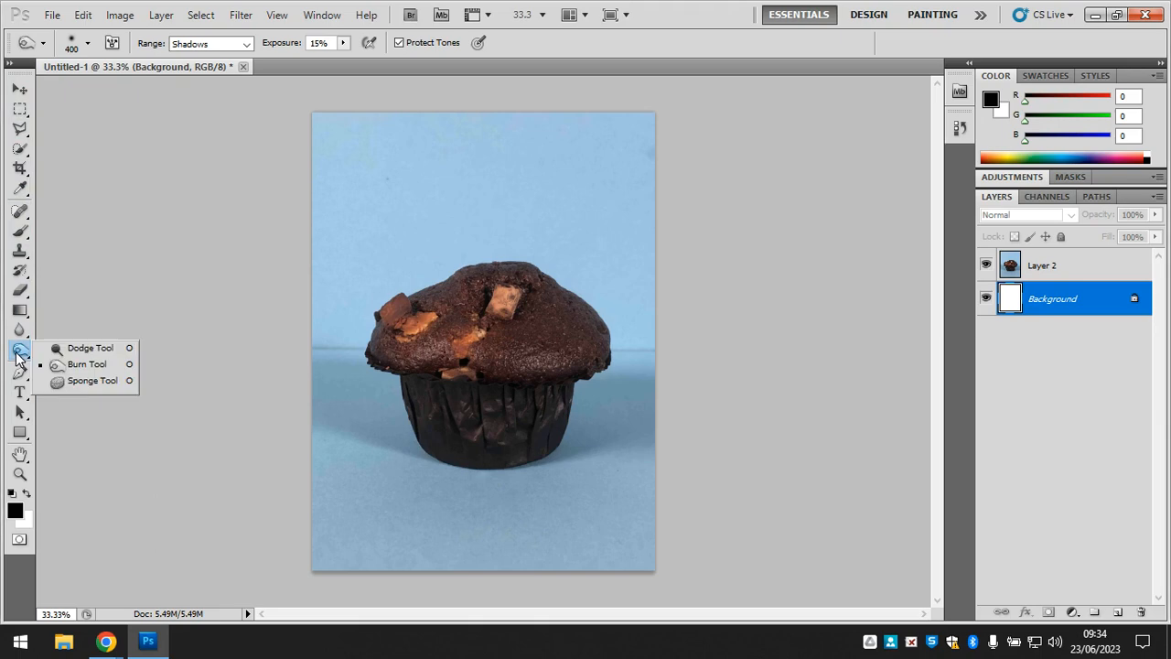
{"action": "left_click", "coordinate": [78, 348]}
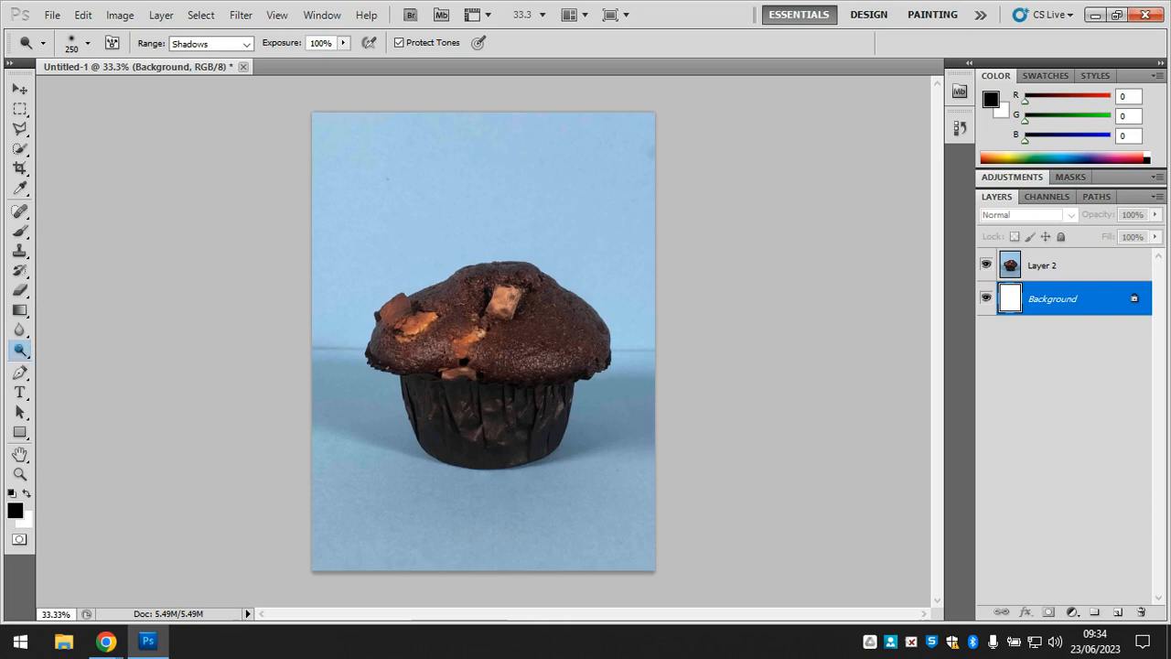
{"action": "left_click", "coordinate": [18, 355]}
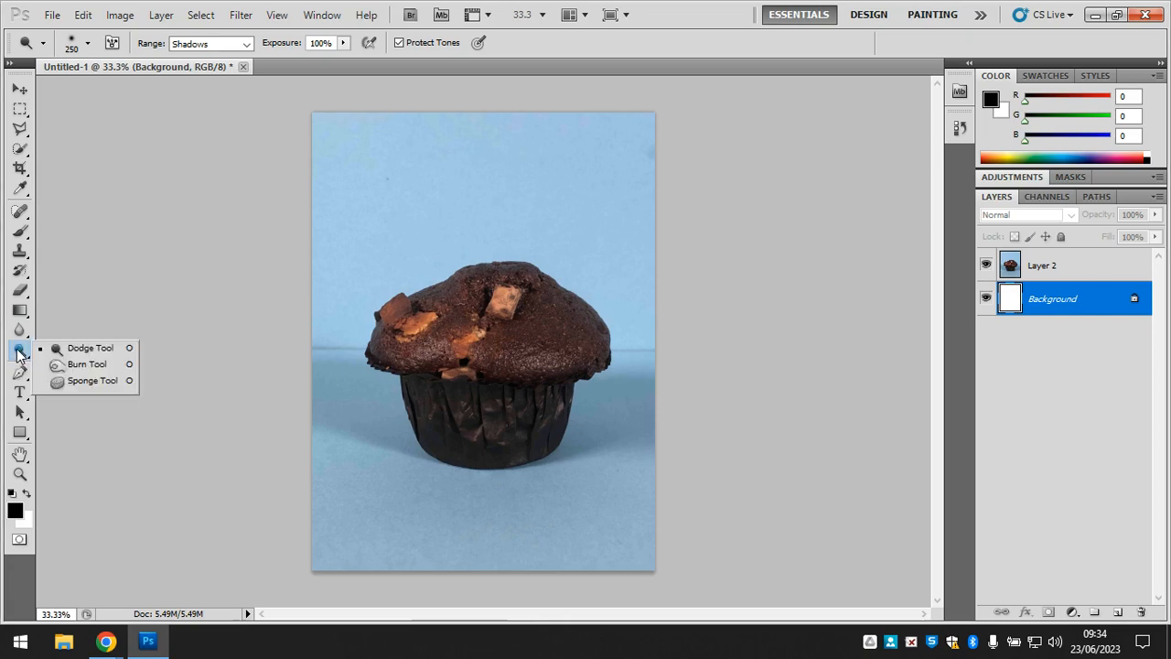
{"action": "left_click", "coordinate": [127, 365]}
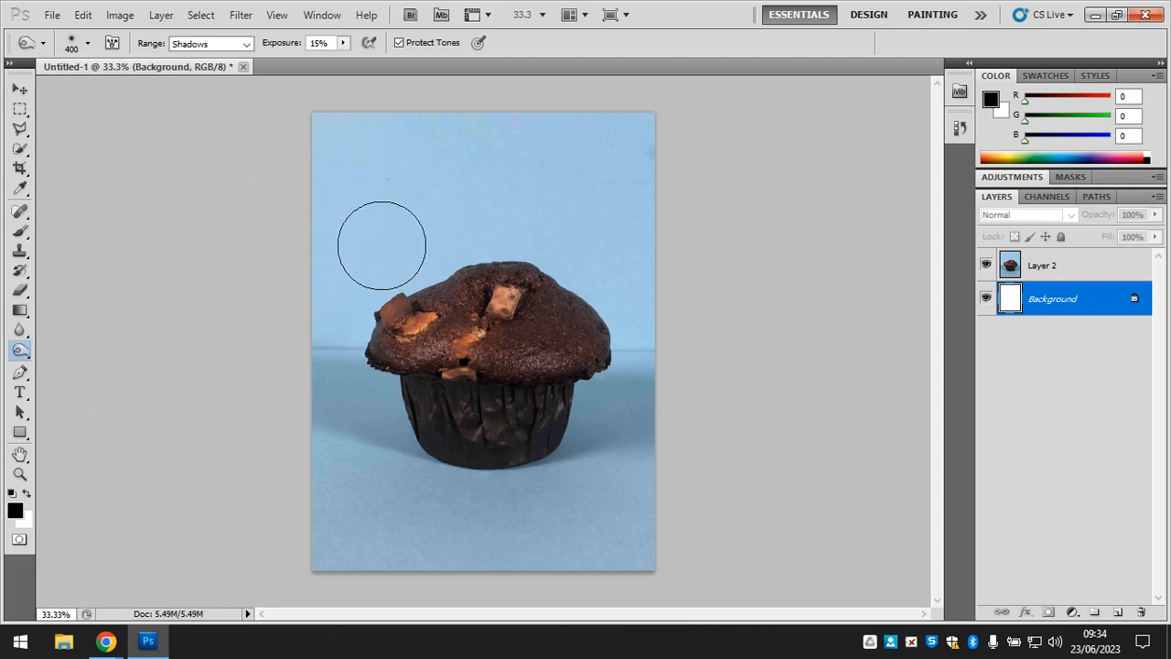
Set the Burn tool's brush size to 195 px and its hardness to 0%
{"action": "left_click", "coordinate": [73, 44]}
{"action": "left_click", "coordinate": [72, 90]}
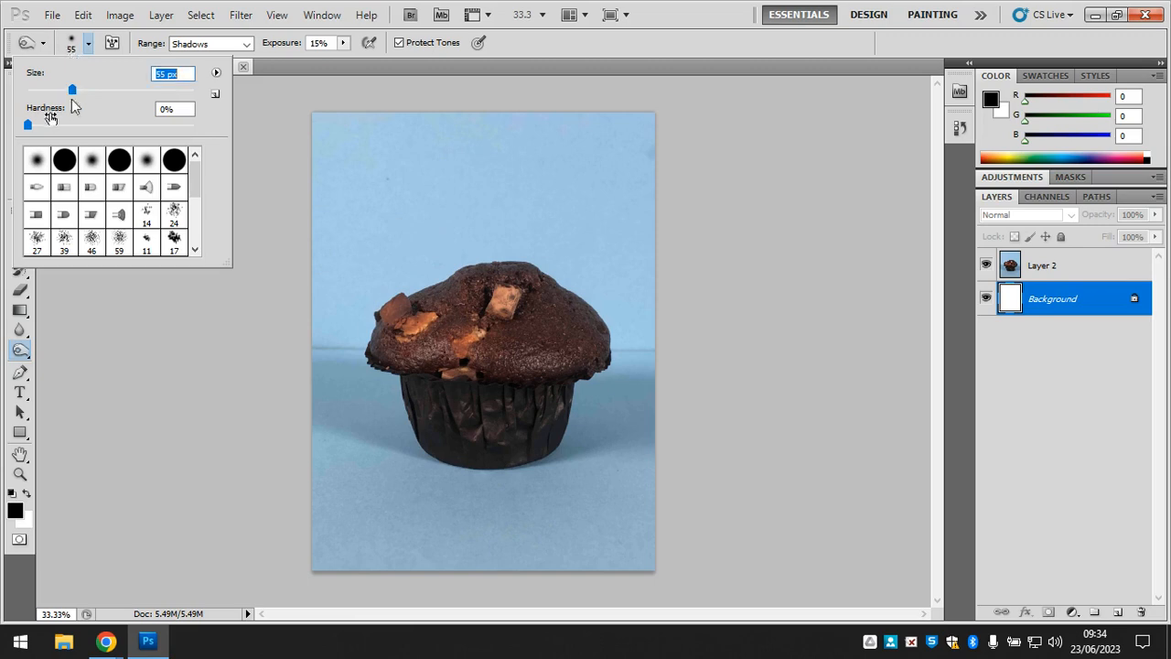
{"action": "left_click_drag", "start_coordinate": [42, 124], "coordinate": [27, 124]}
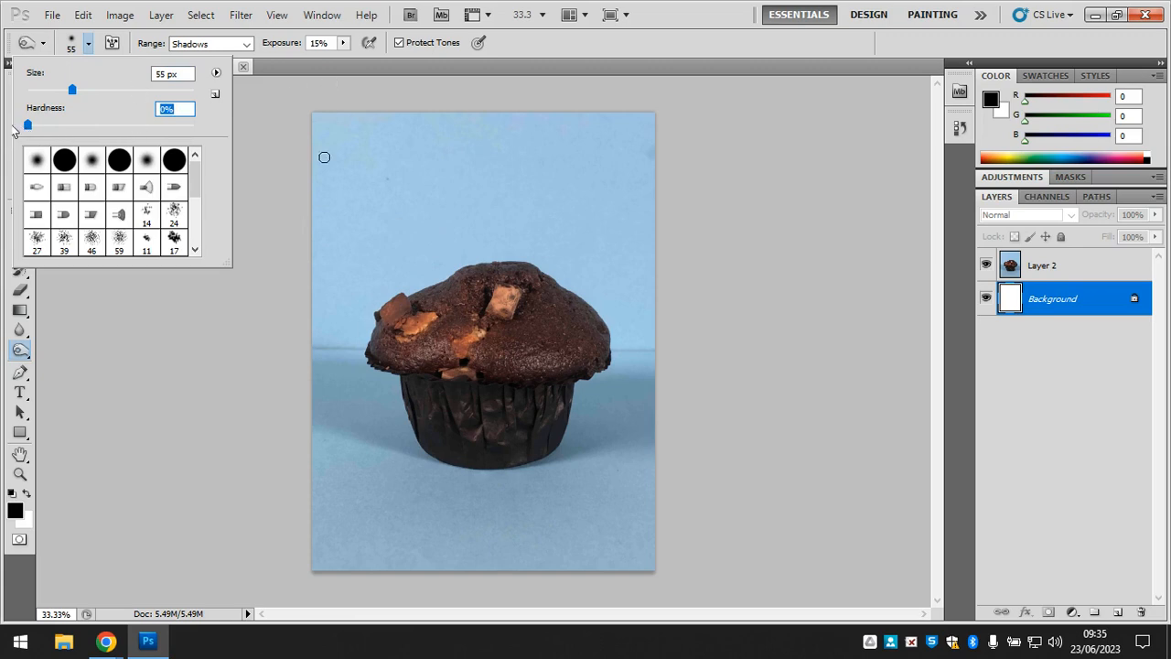
{"action": "left_click", "coordinate": [115, 88]}
{"action": "left_click", "coordinate": [150, 89]}
{"action": "left_click", "coordinate": [555, 49]}
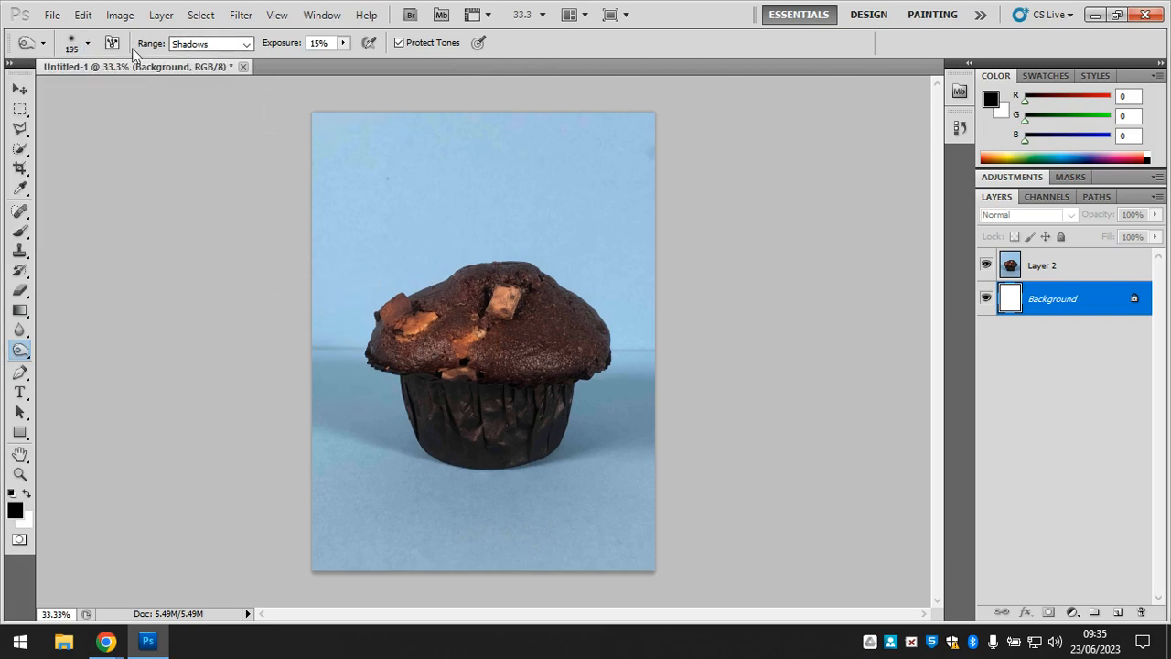
Set the Burn tool's range to Shadows and its exposure to 100%
{"action": "left_click", "coordinate": [225, 46]}
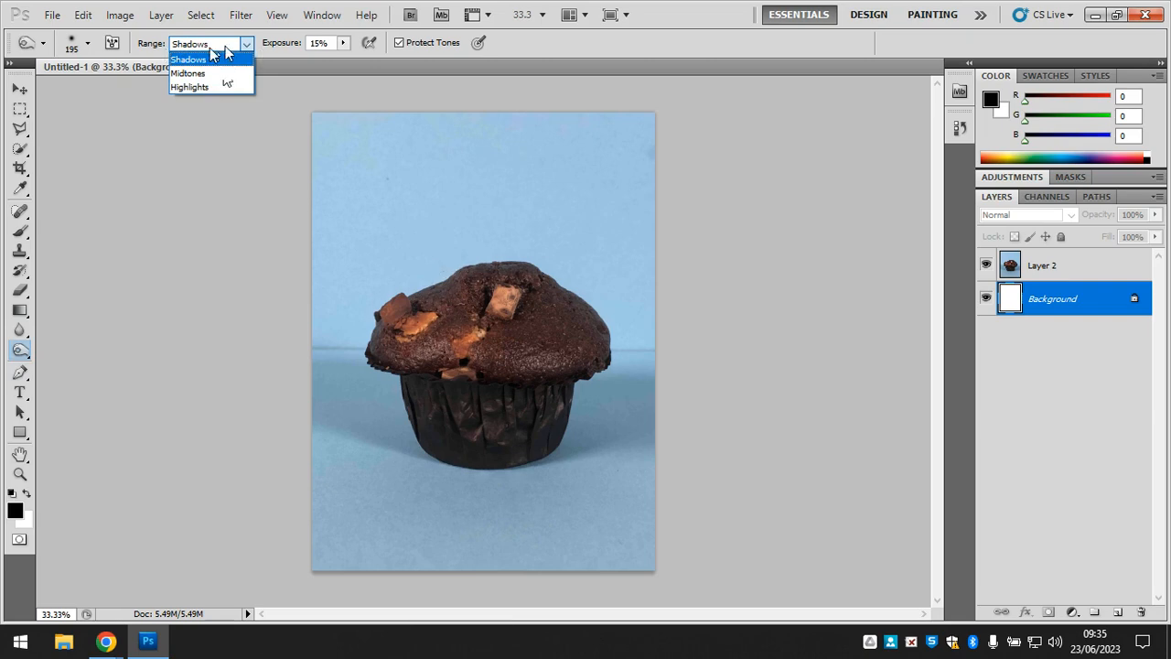
{"action": "left_click", "coordinate": [207, 59]}
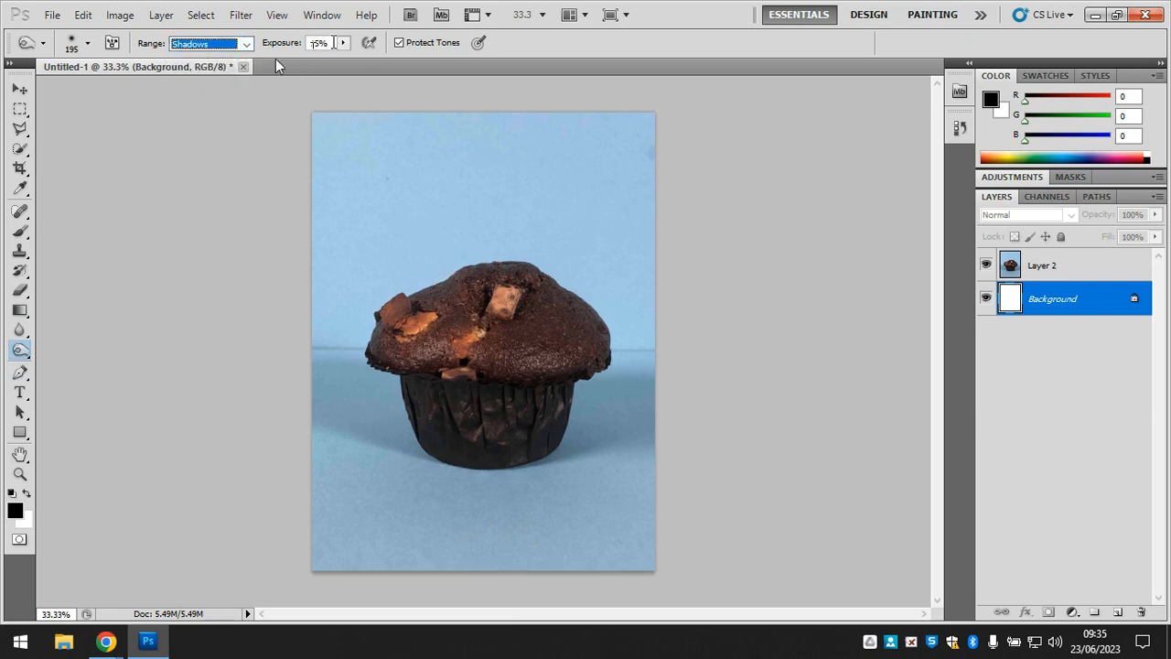
{"action": "left_click", "coordinate": [342, 43]}
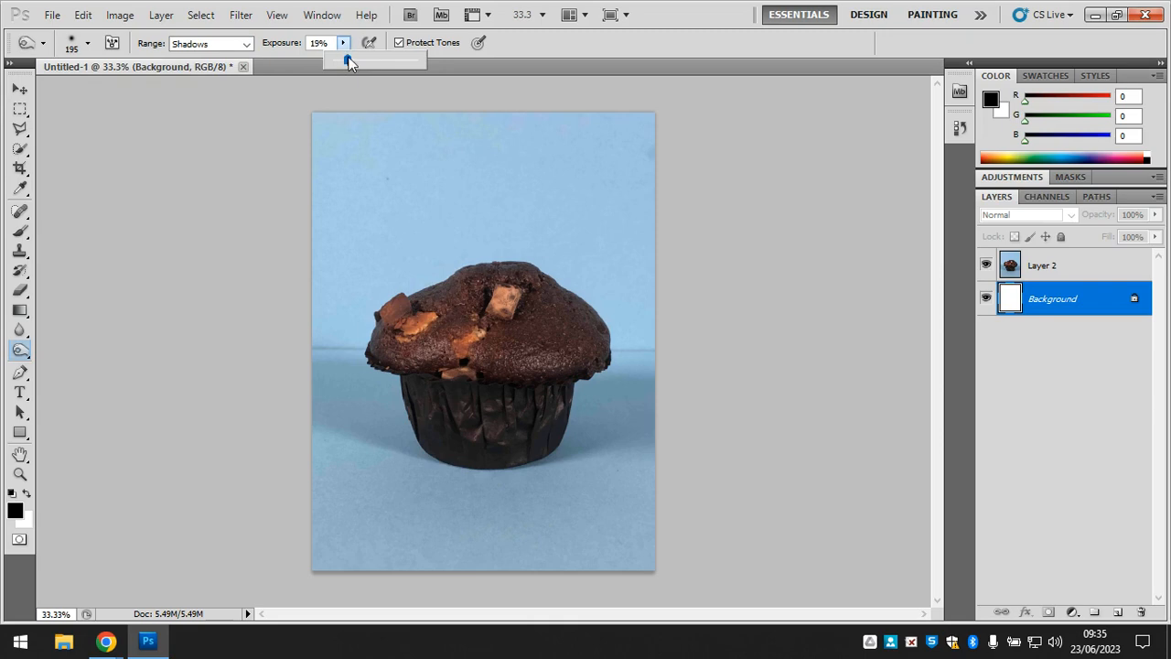
{"action": "left_click", "coordinate": [536, 49]}
Try the burn brush over the muffin's edge and adjust the brush size to 200 px
{"action": "mouse_move", "coordinate": [385, 412]}
{"action": "left_mouse_down"}
{"action": "mouse_move", "coordinate": [415, 419]}
{"action": "mouse_move", "coordinate": [390, 330]}
{"action": "mouse_move", "coordinate": [547, 305]}
{"action": "mouse_move", "coordinate": [528, 356]}
{"action": "mouse_move", "coordinate": [394, 356]}
{"action": "mouse_move", "coordinate": [429, 337]}
{"action": "mouse_move", "coordinate": [417, 314]}
{"action": "mouse_move", "coordinate": [408, 355]}
{"action": "left_mouse_up"}
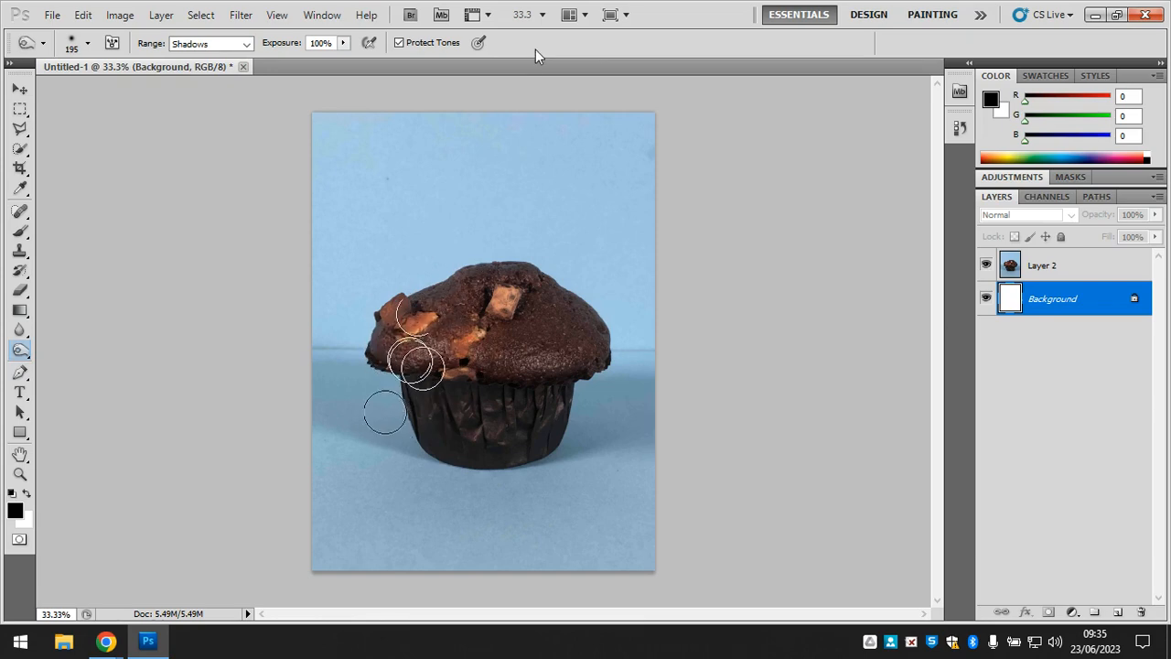
{"action": "key", "text": "bracketright"}
{"action": "key", "text": "bracketright"}
{"action": "key", "text": "bracketright"}
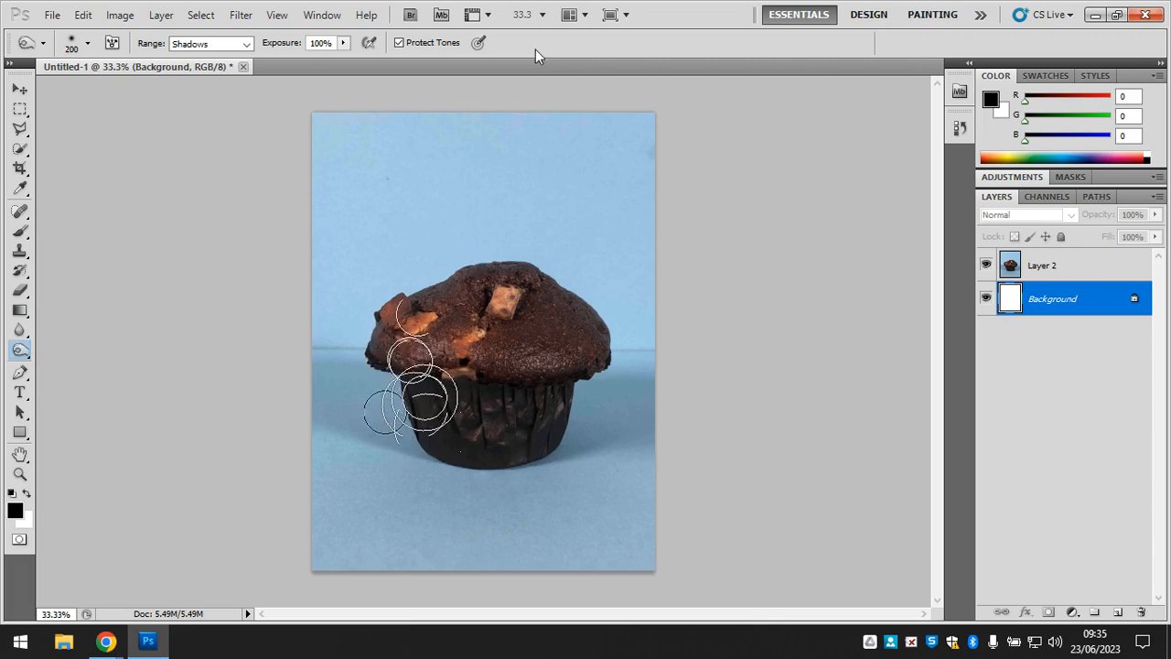
{"action": "key", "text": "bracketleft"}
{"action": "key", "text": "bracketleft"}
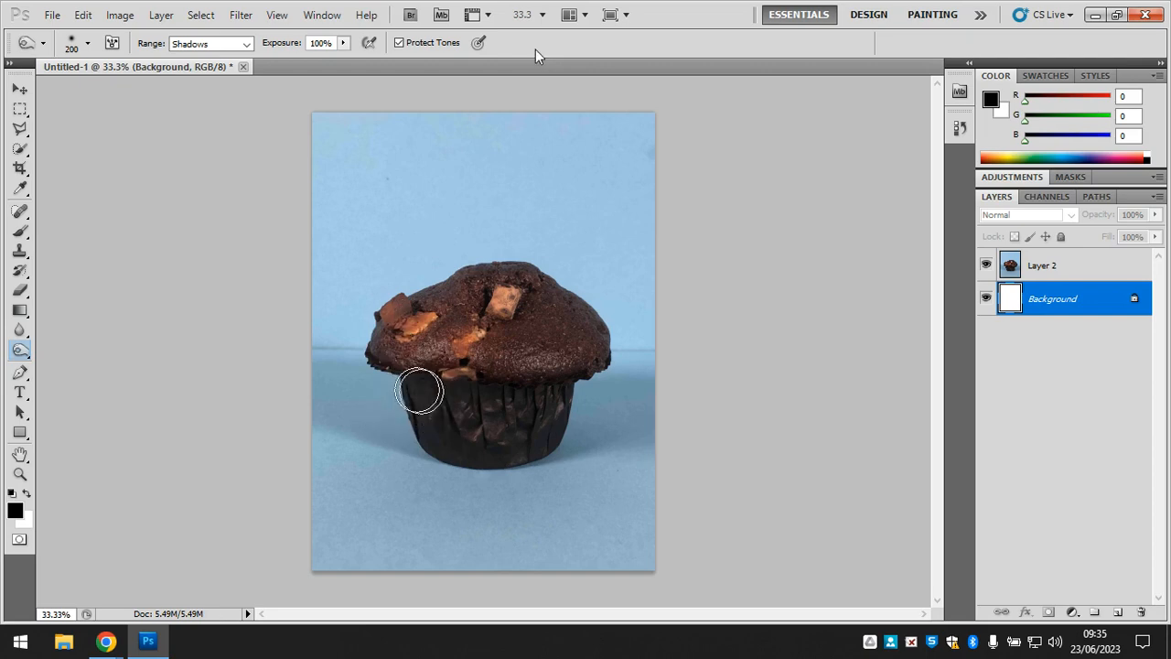
Select Layer 2, try burning the muffin's wrapper at full exposure, and undo the burn
{"action": "left_click", "coordinate": [1045, 268]}
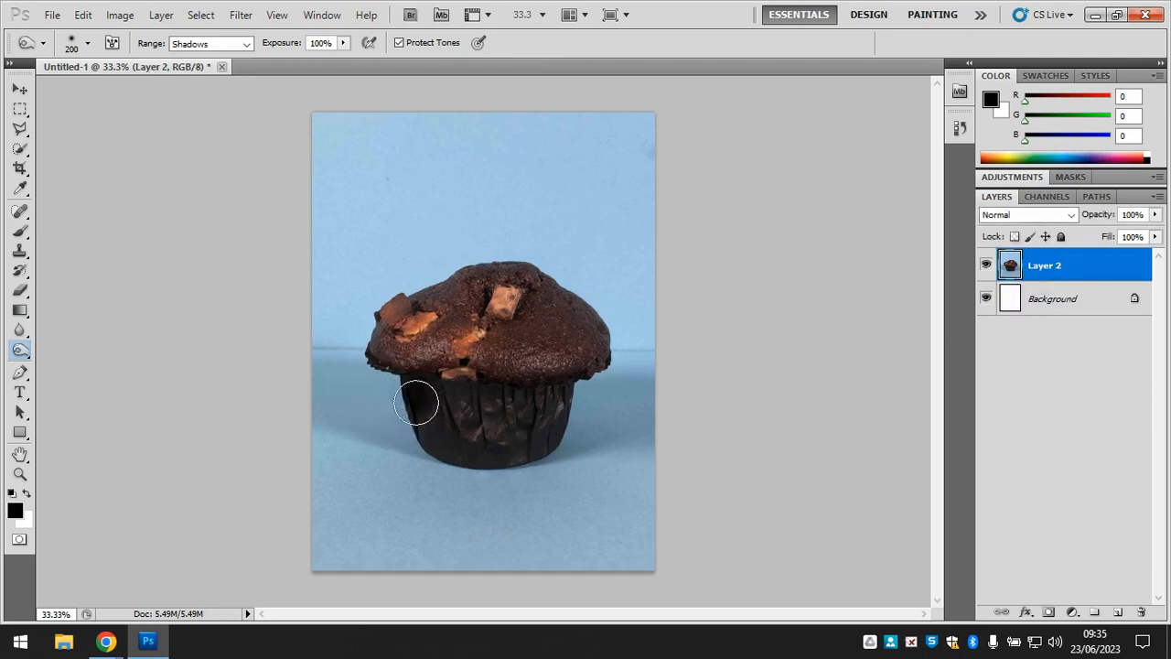
{"action": "mouse_move", "coordinate": [439, 433]}
{"action": "left_mouse_down"}
{"action": "mouse_move", "coordinate": [440, 393]}
{"action": "mouse_move", "coordinate": [489, 410]}
{"action": "mouse_move", "coordinate": [482, 418]}
{"action": "mouse_move", "coordinate": [519, 452]}
{"action": "mouse_move", "coordinate": [548, 449]}
{"action": "mouse_move", "coordinate": [499, 420]}
{"action": "mouse_move", "coordinate": [580, 395]}
{"action": "mouse_move", "coordinate": [467, 401]}
{"action": "mouse_move", "coordinate": [383, 389]}
{"action": "mouse_move", "coordinate": [403, 430]}
{"action": "mouse_move", "coordinate": [384, 385]}
{"action": "mouse_move", "coordinate": [412, 434]}
{"action": "mouse_move", "coordinate": [554, 438]}
{"action": "mouse_move", "coordinate": [539, 419]}
{"action": "mouse_move", "coordinate": [469, 390]}
{"action": "mouse_move", "coordinate": [440, 426]}
{"action": "mouse_move", "coordinate": [453, 425]}
{"action": "mouse_move", "coordinate": [461, 452]}
{"action": "mouse_move", "coordinate": [486, 415]}
{"action": "mouse_move", "coordinate": [408, 406]}
{"action": "left_mouse_up"}
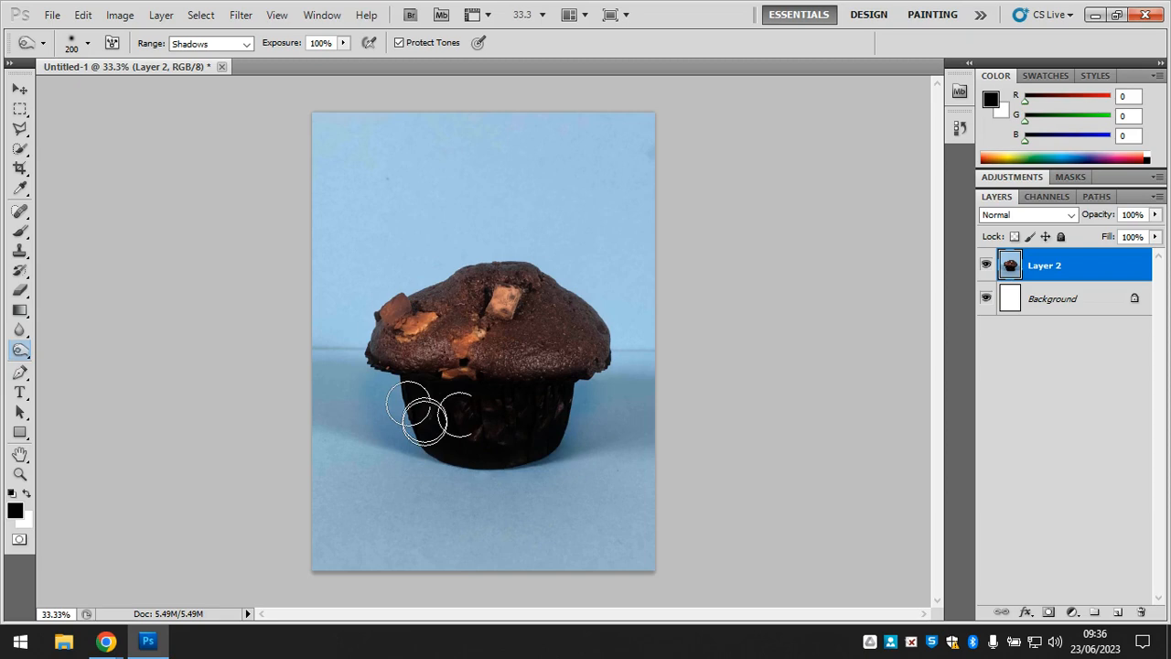
{"action": "key", "text": "ctrl+z"}
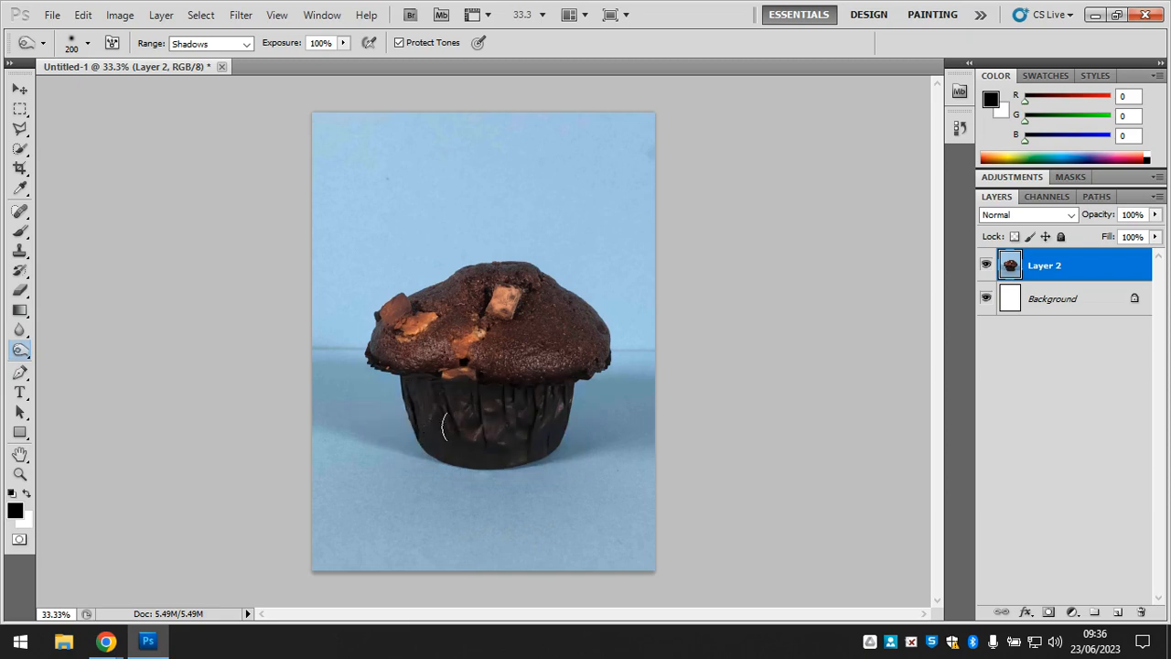
Set the burn exposure to 15% and darken the wrapper and the shadowed parts of the muffin top on Layer 2
{"action": "left_click", "coordinate": [343, 43]}
{"action": "mouse_move", "coordinate": [431, 426]}
{"action": "left_mouse_down"}
{"action": "mouse_move", "coordinate": [463, 447]}
{"action": "mouse_move", "coordinate": [434, 400]}
{"action": "mouse_move", "coordinate": [488, 399]}
{"action": "mouse_move", "coordinate": [459, 404]}
{"action": "mouse_move", "coordinate": [493, 425]}
{"action": "mouse_move", "coordinate": [455, 433]}
{"action": "mouse_move", "coordinate": [521, 451]}
{"action": "mouse_move", "coordinate": [557, 416]}
{"action": "mouse_move", "coordinate": [558, 397]}
{"action": "mouse_move", "coordinate": [504, 407]}
{"action": "mouse_move", "coordinate": [569, 395]}
{"action": "mouse_move", "coordinate": [601, 361]}
{"action": "mouse_move", "coordinate": [599, 328]}
{"action": "mouse_move", "coordinate": [592, 347]}
{"action": "mouse_move", "coordinate": [578, 306]}
{"action": "mouse_move", "coordinate": [596, 364]}
{"action": "left_mouse_up"}
{"action": "mouse_move", "coordinate": [371, 367]}
{"action": "left_mouse_down"}
{"action": "mouse_move", "coordinate": [398, 318]}
{"action": "mouse_move", "coordinate": [395, 349]}
{"action": "mouse_move", "coordinate": [424, 306]}
{"action": "mouse_move", "coordinate": [466, 299]}
{"action": "mouse_move", "coordinate": [408, 324]}
{"action": "mouse_move", "coordinate": [422, 302]}
{"action": "mouse_move", "coordinate": [410, 337]}
{"action": "mouse_move", "coordinate": [429, 354]}
{"action": "mouse_move", "coordinate": [394, 349]}
{"action": "mouse_move", "coordinate": [453, 364]}
{"action": "mouse_move", "coordinate": [593, 369]}
{"action": "mouse_move", "coordinate": [558, 370]}
{"action": "mouse_move", "coordinate": [610, 353]}
{"action": "mouse_move", "coordinate": [581, 306]}
{"action": "mouse_move", "coordinate": [525, 274]}
{"action": "mouse_move", "coordinate": [425, 287]}
{"action": "mouse_move", "coordinate": [486, 276]}
{"action": "mouse_move", "coordinate": [398, 317]}
{"action": "mouse_move", "coordinate": [389, 334]}
{"action": "mouse_move", "coordinate": [404, 357]}
{"action": "mouse_move", "coordinate": [392, 351]}
{"action": "mouse_move", "coordinate": [509, 377]}
{"action": "mouse_move", "coordinate": [474, 424]}
{"action": "mouse_move", "coordinate": [423, 397]}
{"action": "left_mouse_up"}
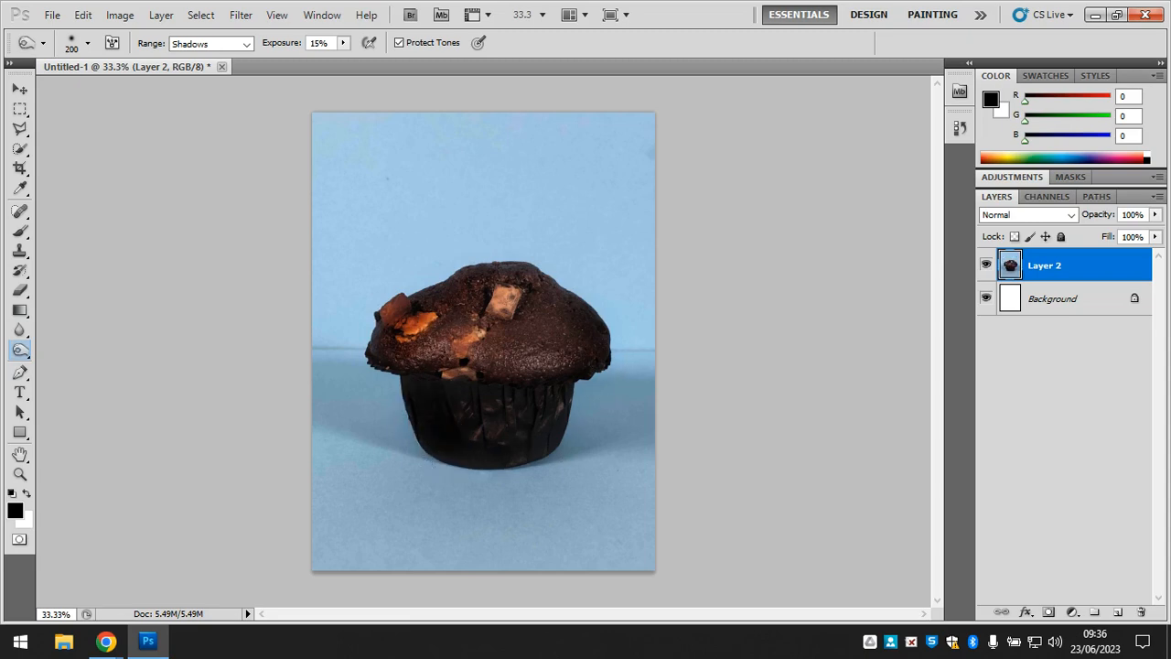
{"action": "mouse_move", "coordinate": [601, 341]}
{"action": "left_mouse_down"}
{"action": "mouse_move", "coordinate": [560, 358]}
{"action": "mouse_move", "coordinate": [552, 299]}
{"action": "left_mouse_up"}
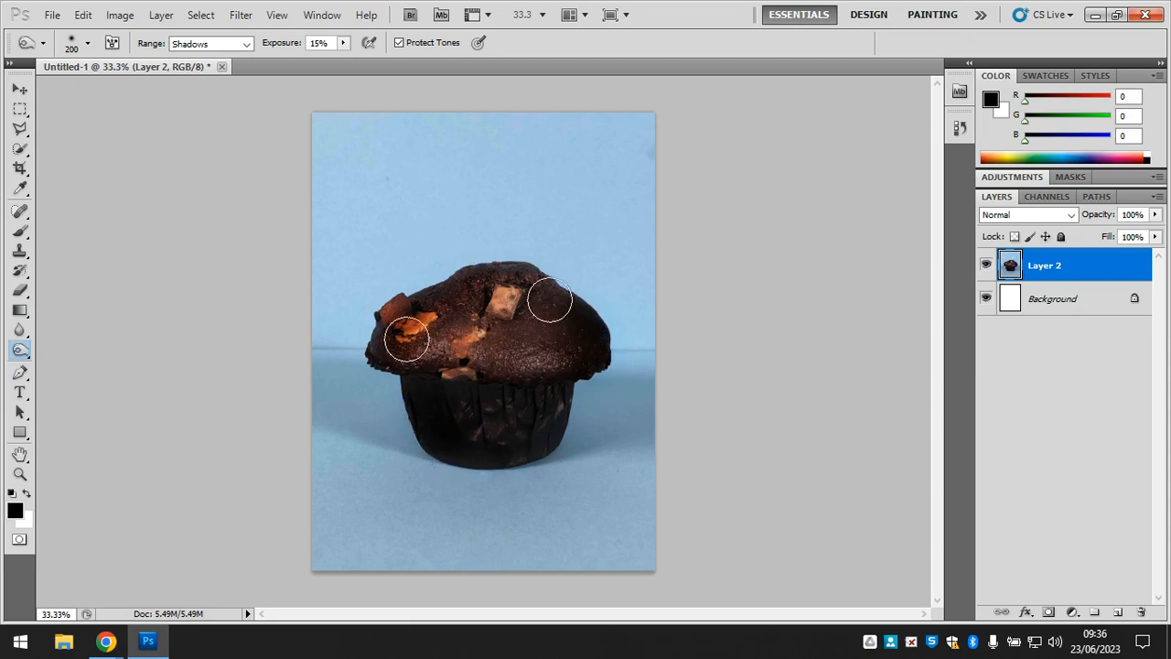
{"action": "mouse_move", "coordinate": [408, 340]}
{"action": "left_mouse_down"}
{"action": "mouse_move", "coordinate": [428, 309]}
{"action": "mouse_move", "coordinate": [388, 311]}
{"action": "mouse_move", "coordinate": [381, 328]}
{"action": "mouse_move", "coordinate": [430, 287]}
{"action": "mouse_move", "coordinate": [503, 265]}
{"action": "mouse_move", "coordinate": [380, 324]}
{"action": "mouse_move", "coordinate": [408, 354]}
{"action": "mouse_move", "coordinate": [449, 362]}
{"action": "mouse_move", "coordinate": [437, 345]}
{"action": "mouse_move", "coordinate": [448, 323]}
{"action": "mouse_move", "coordinate": [434, 358]}
{"action": "left_mouse_up"}
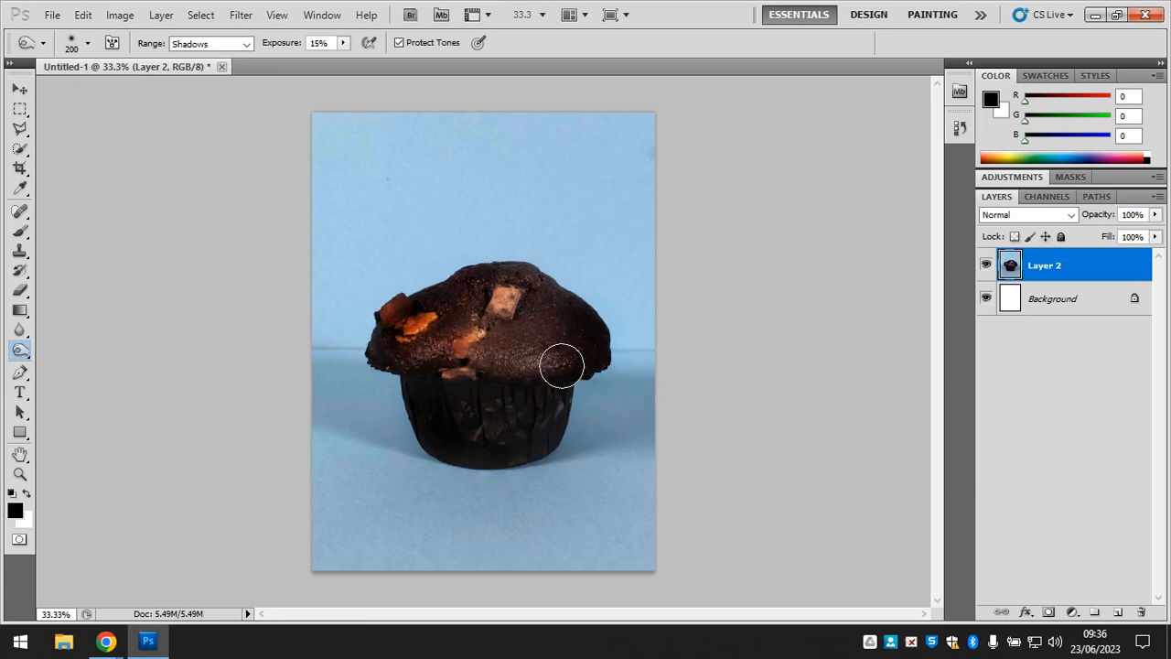
{"action": "mouse_move", "coordinate": [553, 367]}
{"action": "left_mouse_down"}
{"action": "mouse_move", "coordinate": [559, 308]}
{"action": "mouse_move", "coordinate": [538, 288]}
{"action": "mouse_move", "coordinate": [562, 301]}
{"action": "mouse_move", "coordinate": [537, 284]}
{"action": "left_mouse_up"}
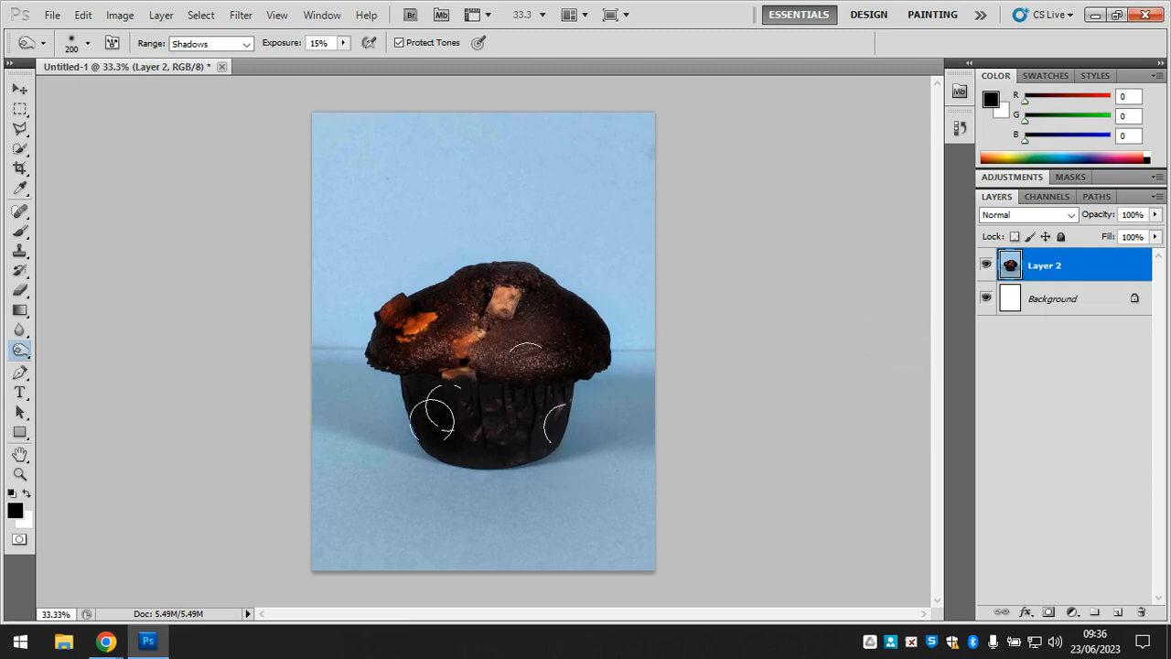
Undo the burn strokes on Layer 2 one after another back to the unburned muffin
{"action": "key", "text": "ctrl+alt+z"}
{"action": "key", "text": "ctrl+alt+z"}
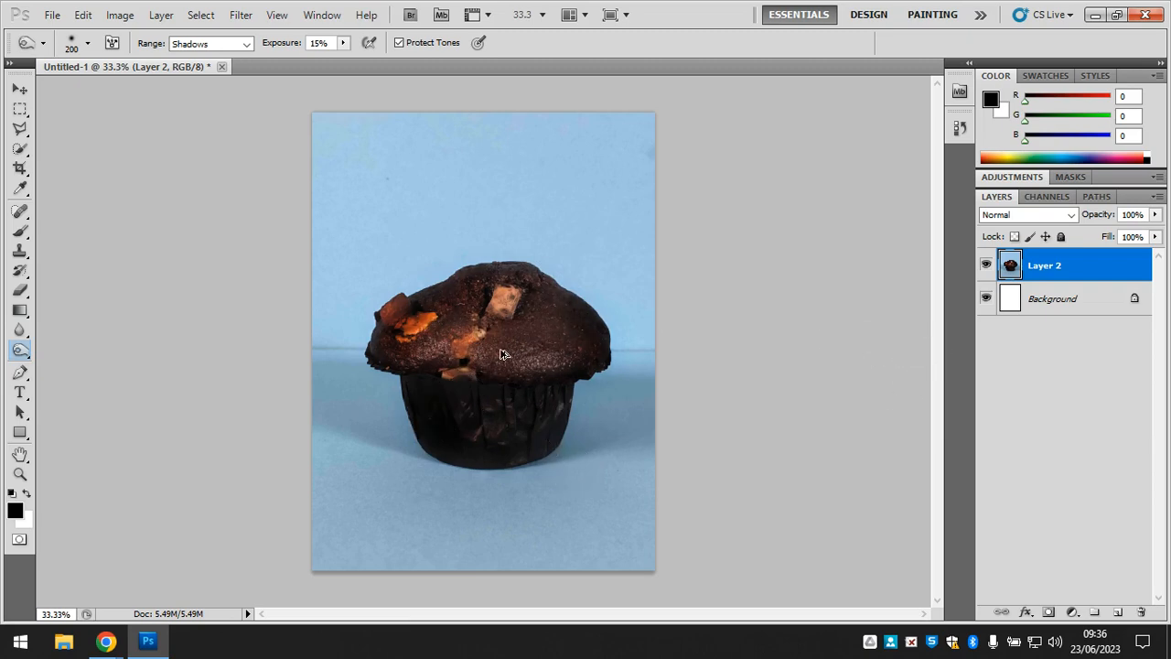
{"action": "key", "text": "ctrl+alt+z"}
{"action": "key", "text": "ctrl+alt+z"}
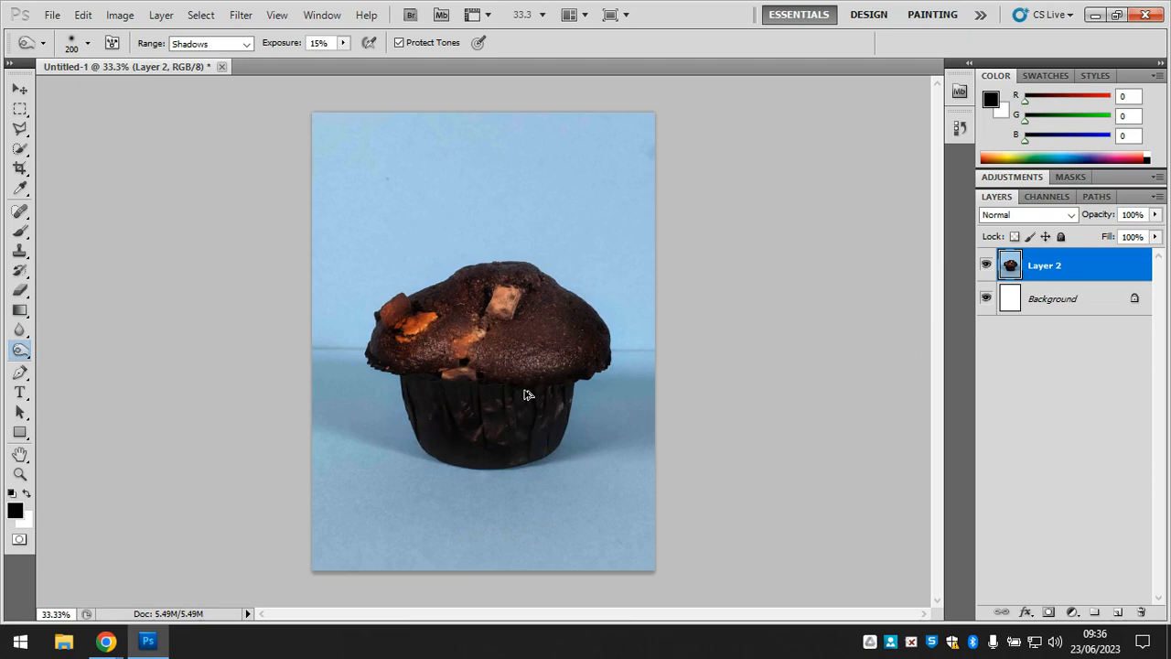
{"action": "key", "text": "ctrl+alt+z"}
{"action": "key", "text": "ctrl+alt+z"}
{"action": "key", "text": "ctrl+alt+z"}
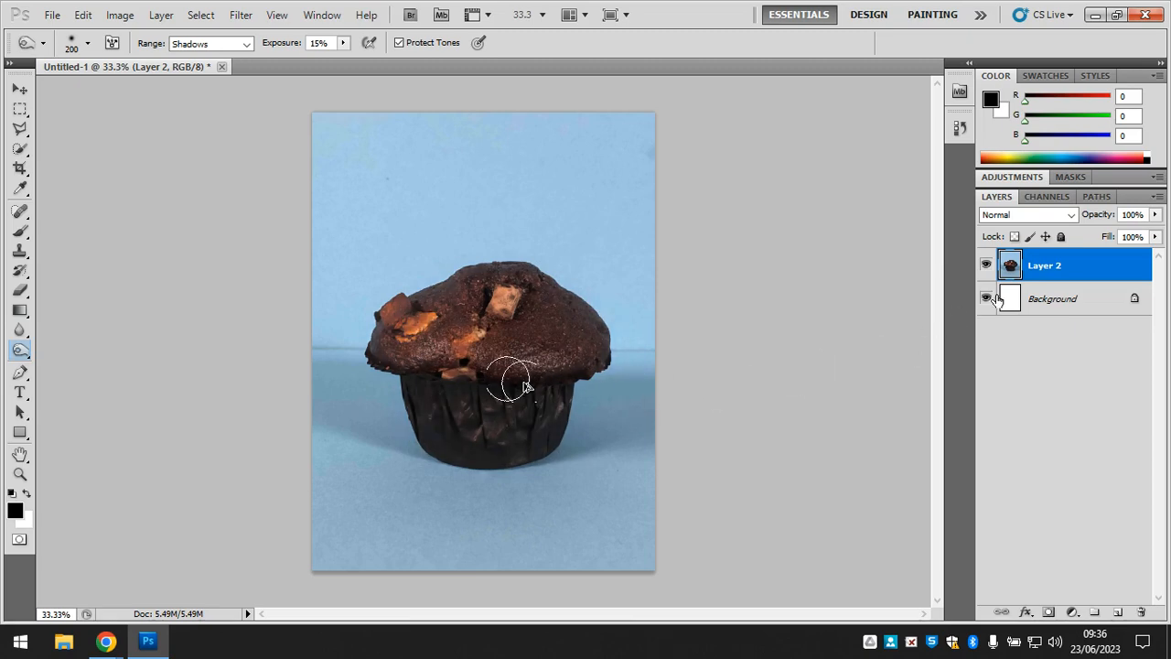
Duplicate Layer 2, keeping the default name Layer 2 copy
{"action": "right_click", "coordinate": [1042, 265]}
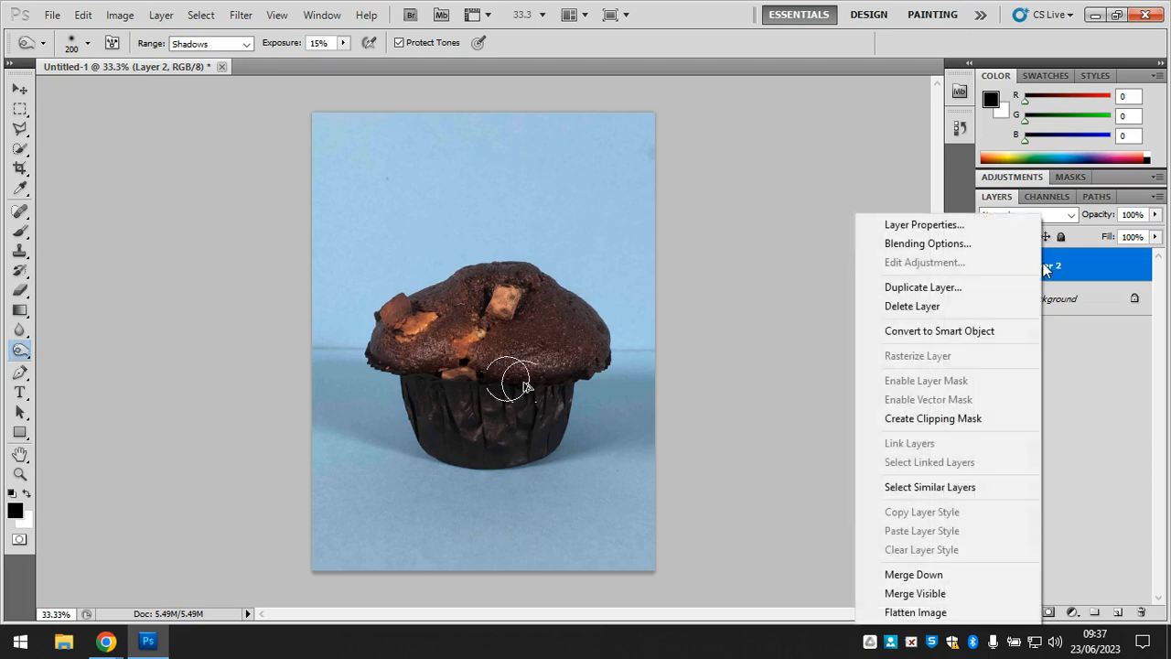
{"action": "left_click", "coordinate": [939, 289]}
{"action": "left_click", "coordinate": [735, 194]}
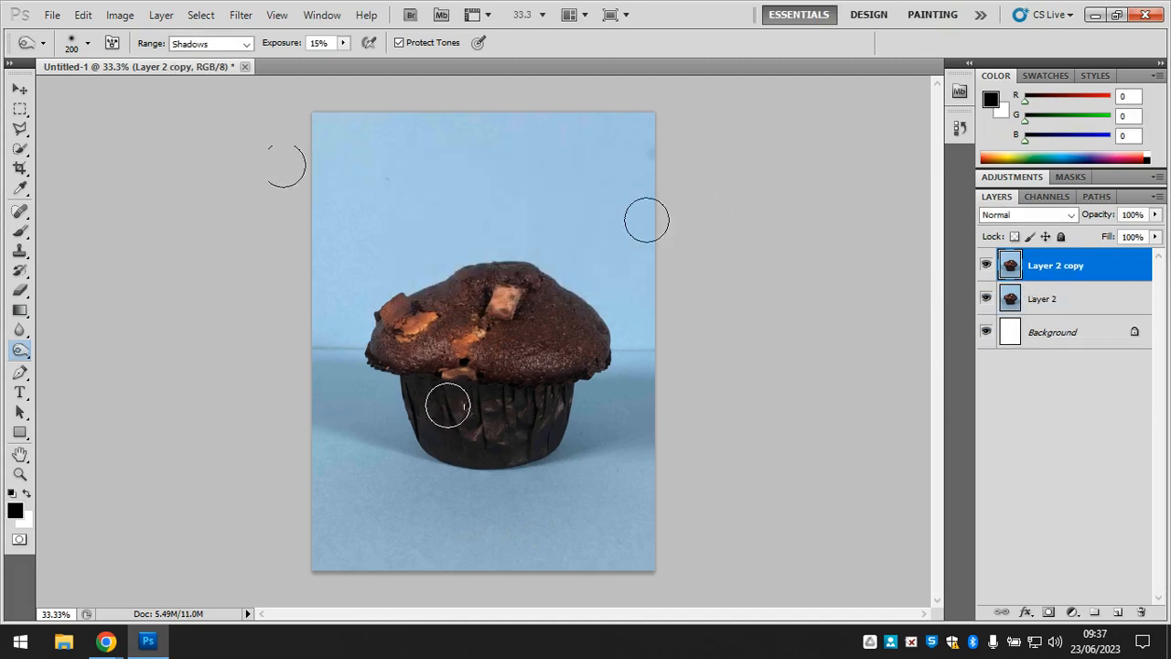
Burn the shadows of the muffin's wrapper, edges and top on Layer 2 copy at 15% exposure
{"action": "left_click", "coordinate": [441, 416]}
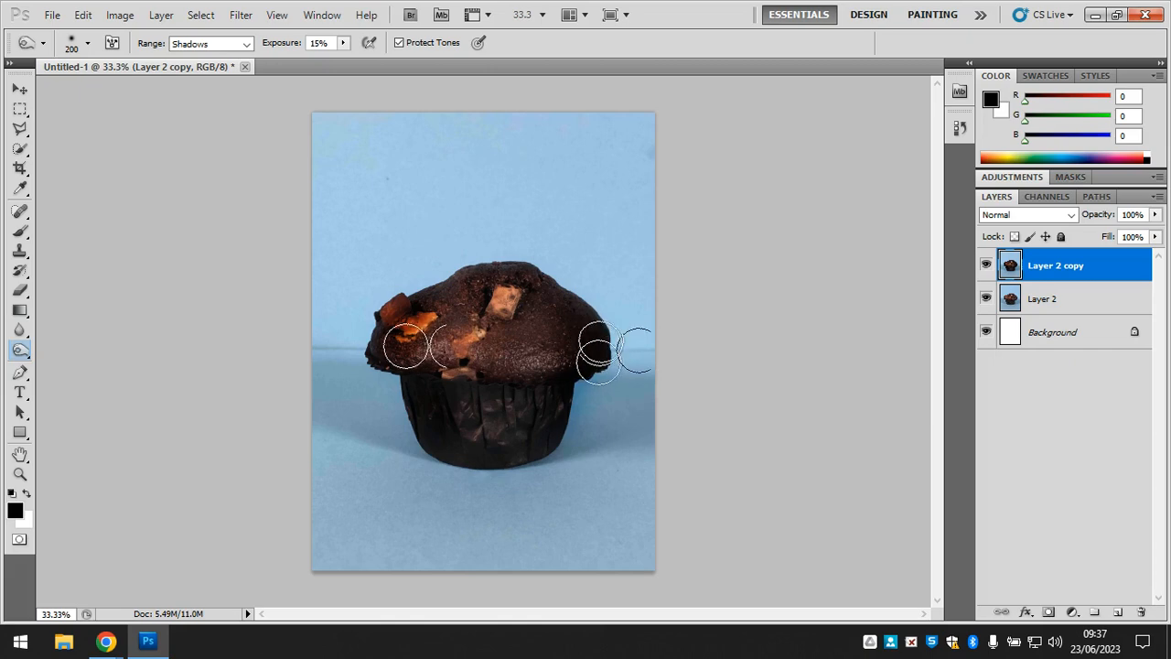
{"action": "mouse_move", "coordinate": [398, 355]}
{"action": "left_mouse_down"}
{"action": "mouse_move", "coordinate": [414, 323]}
{"action": "mouse_move", "coordinate": [410, 364]}
{"action": "mouse_move", "coordinate": [442, 303]}
{"action": "mouse_move", "coordinate": [444, 354]}
{"action": "mouse_move", "coordinate": [464, 293]}
{"action": "mouse_move", "coordinate": [474, 334]}
{"action": "left_mouse_up"}
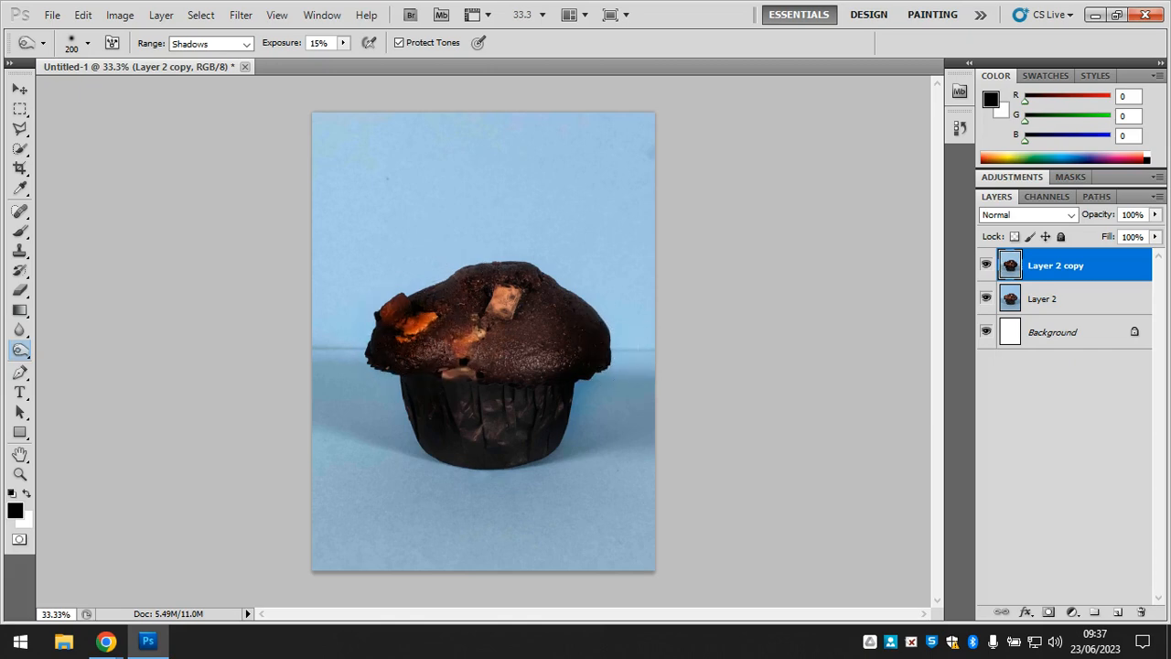
{"action": "mouse_move", "coordinate": [430, 418]}
{"action": "left_mouse_down"}
{"action": "mouse_move", "coordinate": [446, 384]}
{"action": "mouse_move", "coordinate": [531, 397]}
{"action": "mouse_move", "coordinate": [437, 393]}
{"action": "mouse_move", "coordinate": [453, 383]}
{"action": "mouse_move", "coordinate": [434, 396]}
{"action": "mouse_move", "coordinate": [451, 383]}
{"action": "mouse_move", "coordinate": [546, 390]}
{"action": "mouse_move", "coordinate": [644, 434]}
{"action": "mouse_move", "coordinate": [499, 461]}
{"action": "mouse_move", "coordinate": [505, 265]}
{"action": "mouse_move", "coordinate": [554, 339]}
{"action": "mouse_move", "coordinate": [571, 441]}
{"action": "mouse_move", "coordinate": [538, 382]}
{"action": "mouse_move", "coordinate": [522, 386]}
{"action": "mouse_move", "coordinate": [522, 421]}
{"action": "mouse_move", "coordinate": [456, 365]}
{"action": "left_mouse_up"}
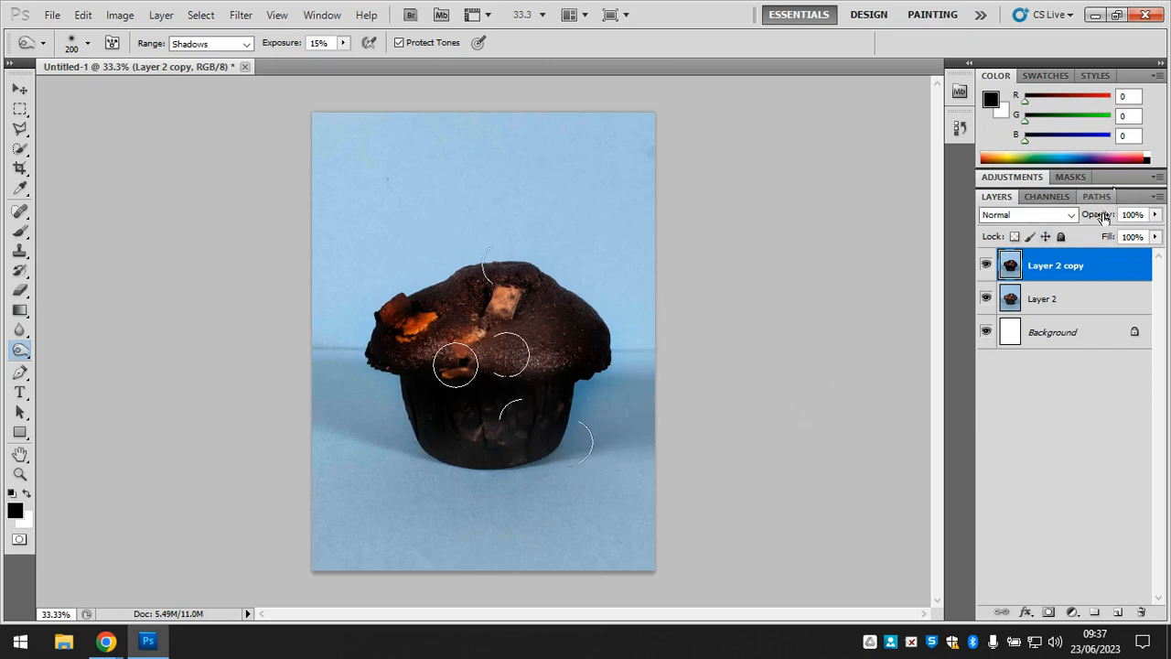
Lower the opacity of Layer 2 copy to 72% and toggle its visibility to compare it with the original
{"action": "left_click", "coordinate": [1155, 214]}
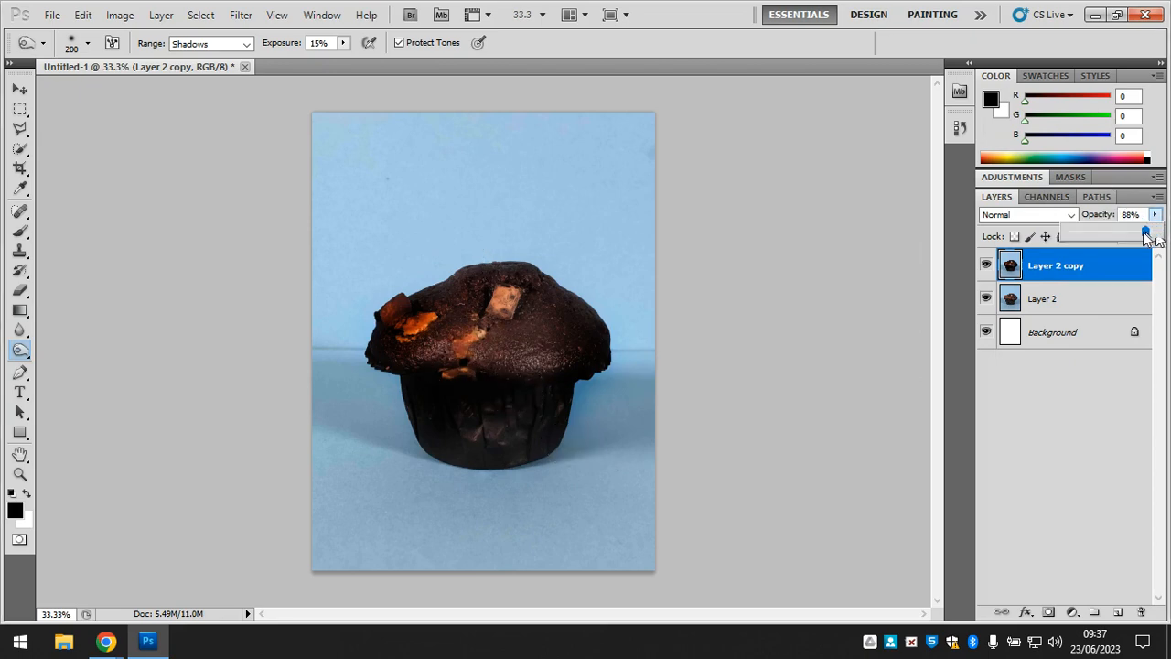
{"action": "mouse_move", "coordinate": [1158, 238]}
{"action": "left_mouse_down"}
{"action": "mouse_move", "coordinate": [1121, 236]}
{"action": "mouse_move", "coordinate": [1165, 238]}
{"action": "mouse_move", "coordinate": [1131, 234]}
{"action": "left_mouse_up"}
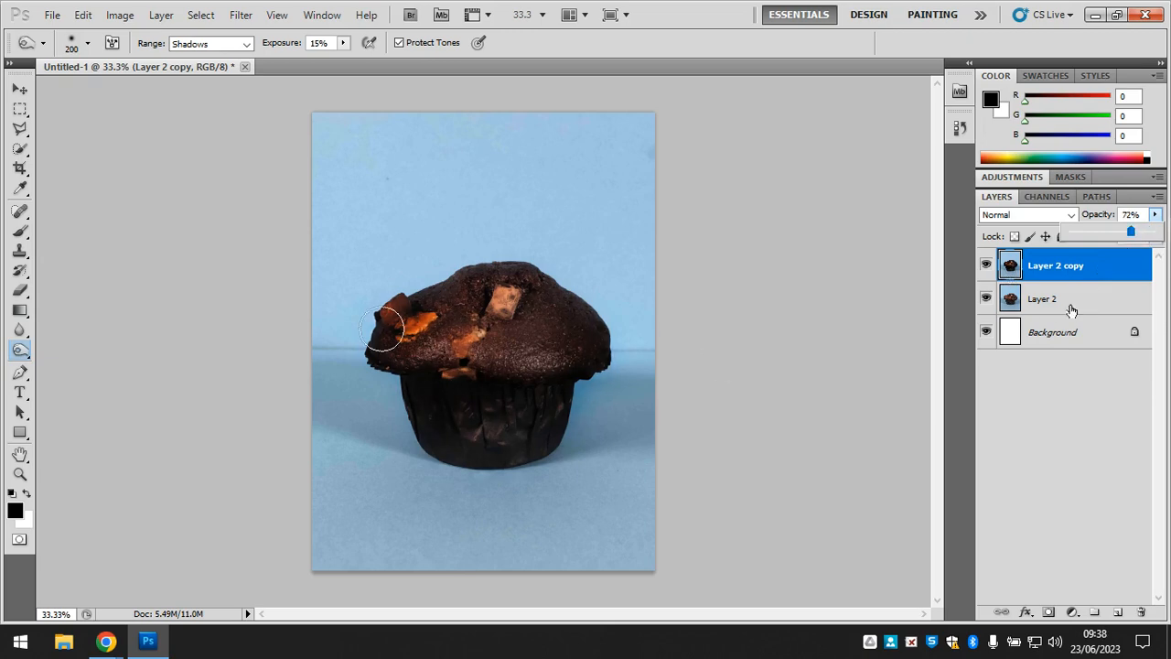
{"action": "left_click", "coordinate": [993, 265]}
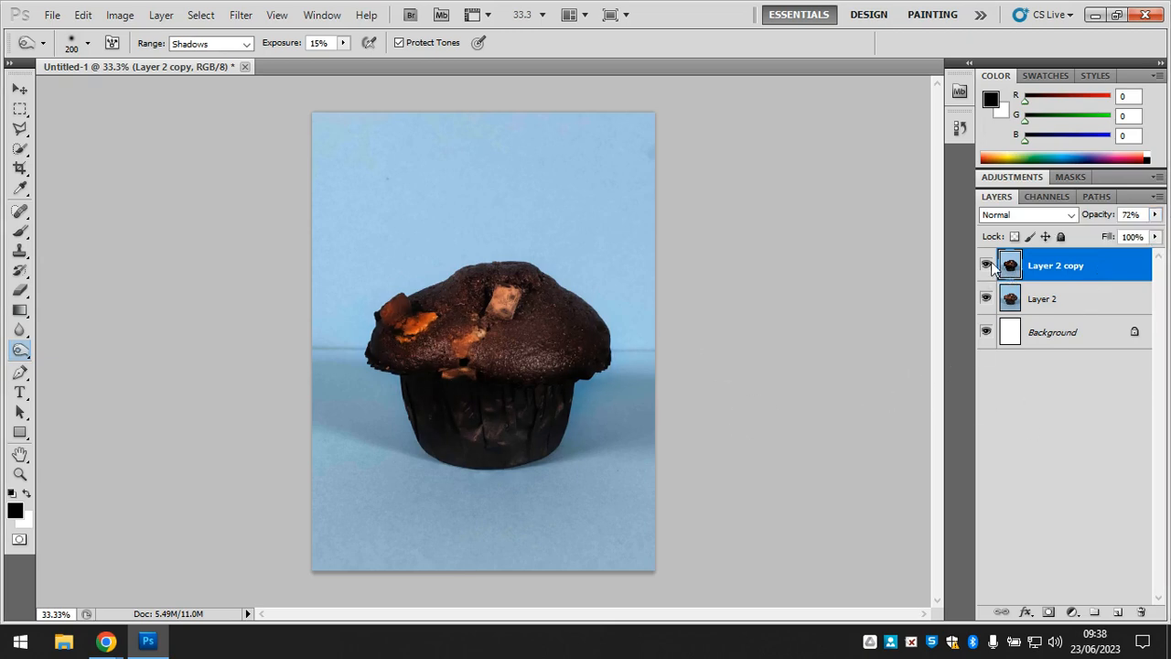
{"action": "left_click", "coordinate": [990, 264]}
{"action": "left_click", "coordinate": [988, 265]}
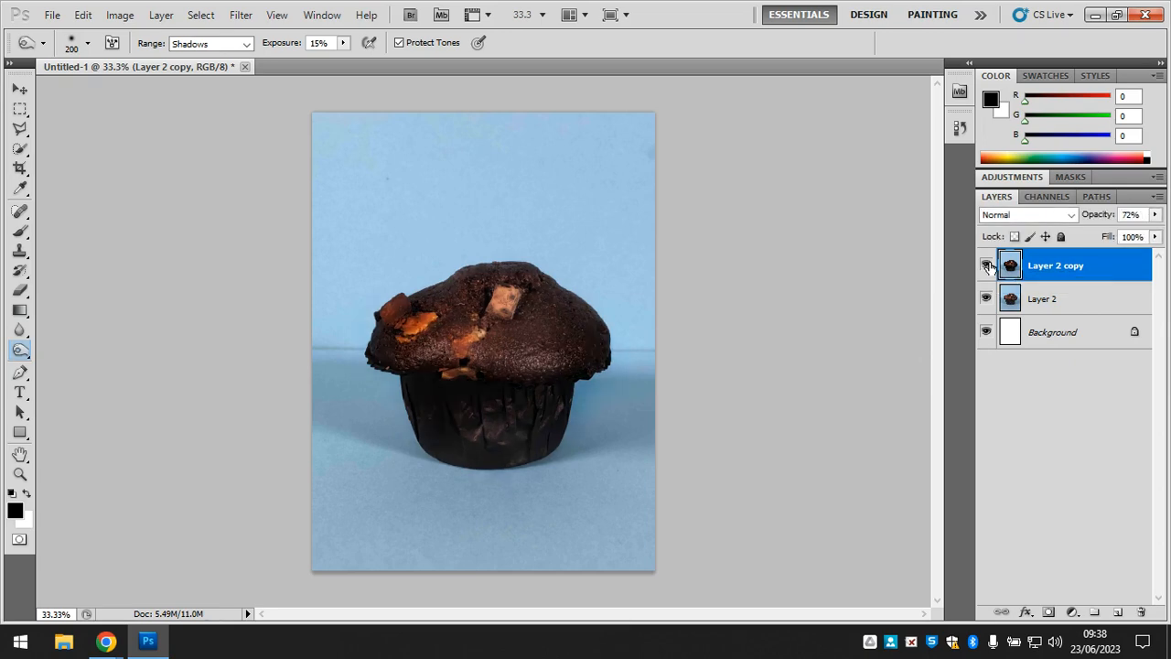